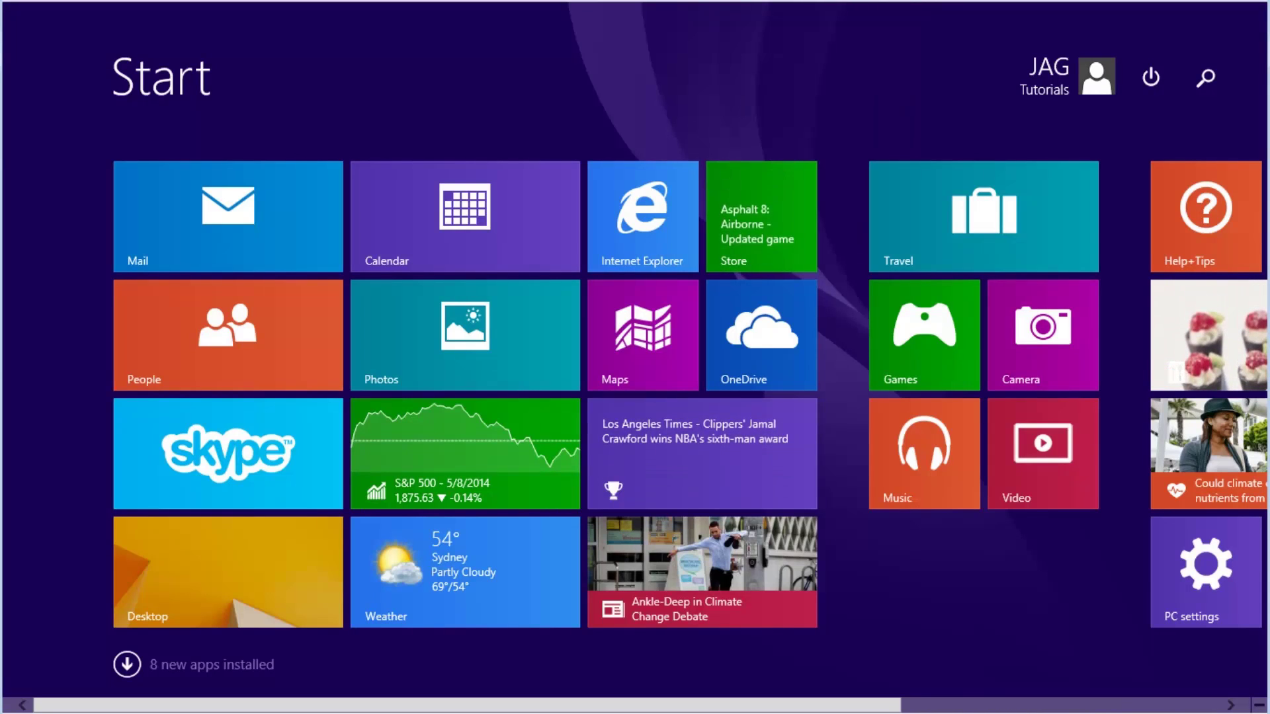
Step: Launch Internet Explorer maximized and select its address bar for entering pdfforge.org
click(273, 584)
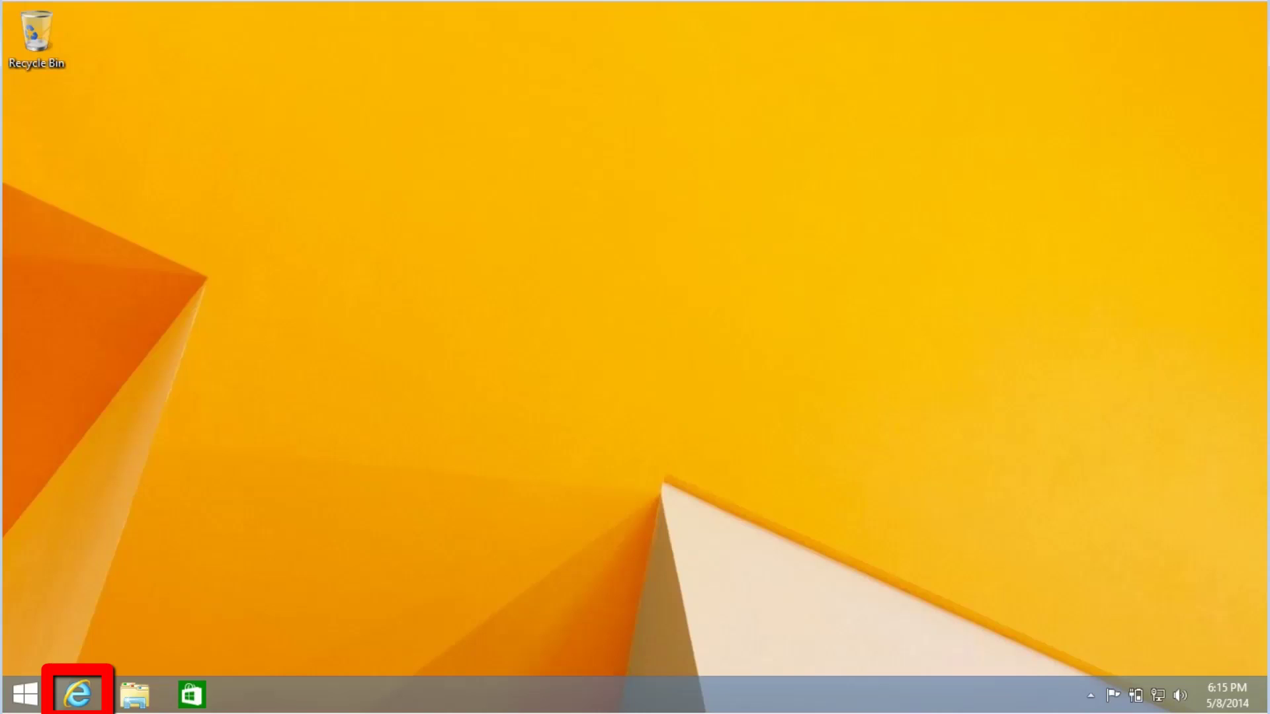
click(79, 688)
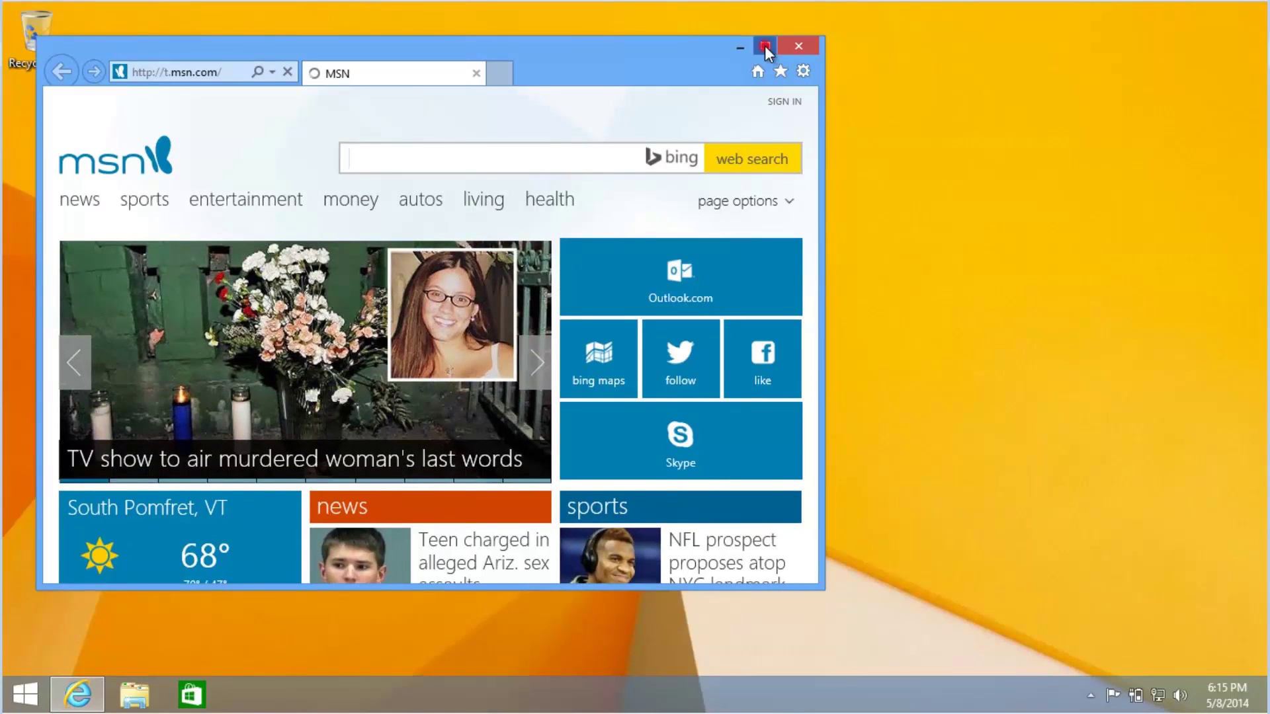
click(765, 46)
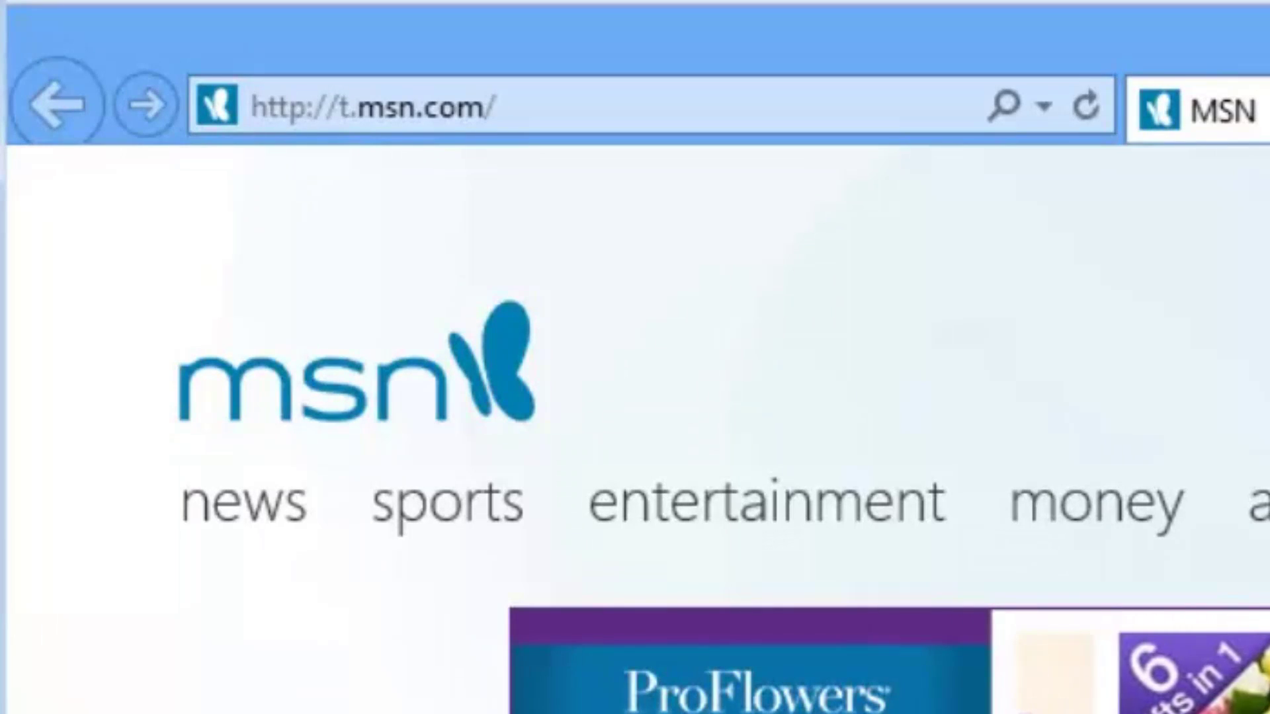
click(845, 99)
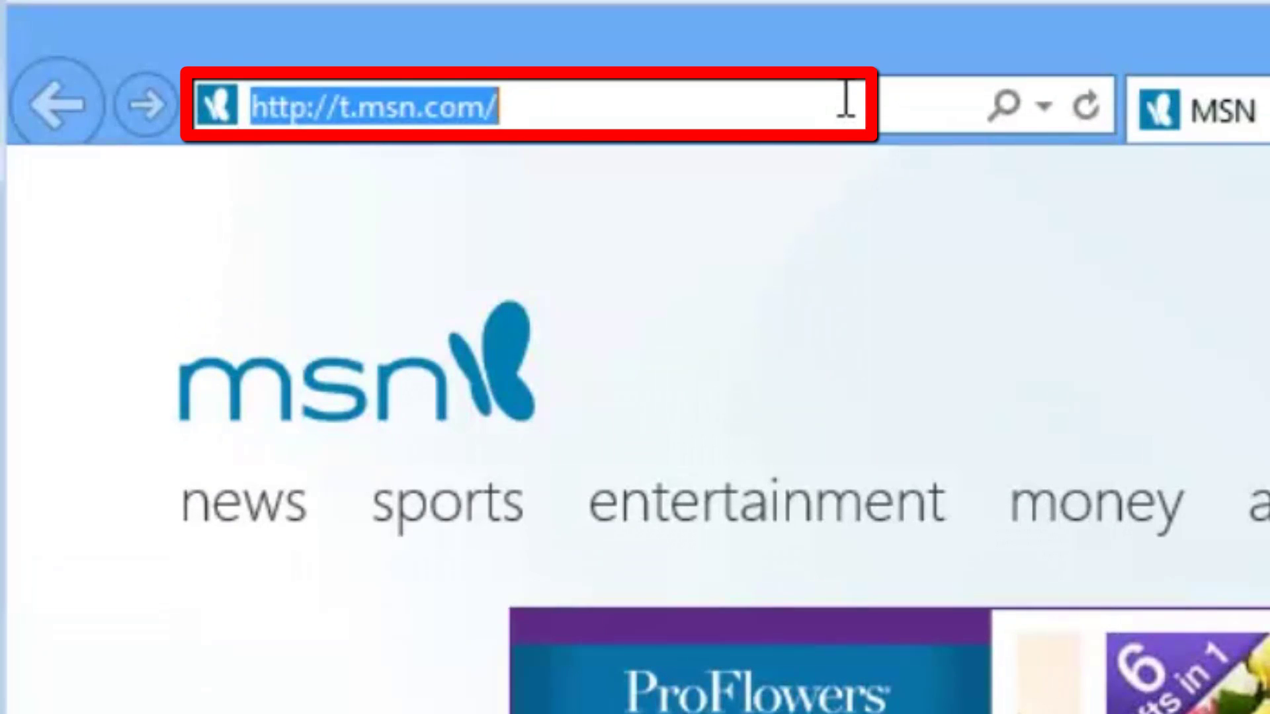
text(pdffor)
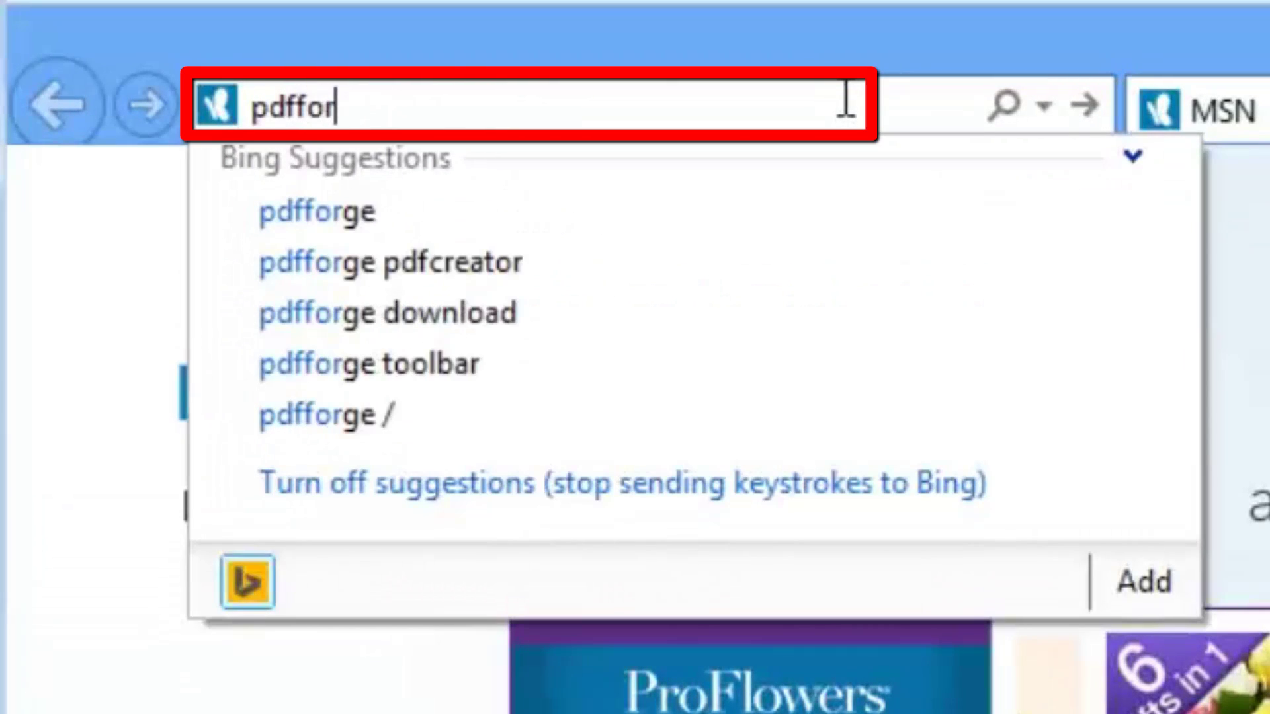
text(ge.org)
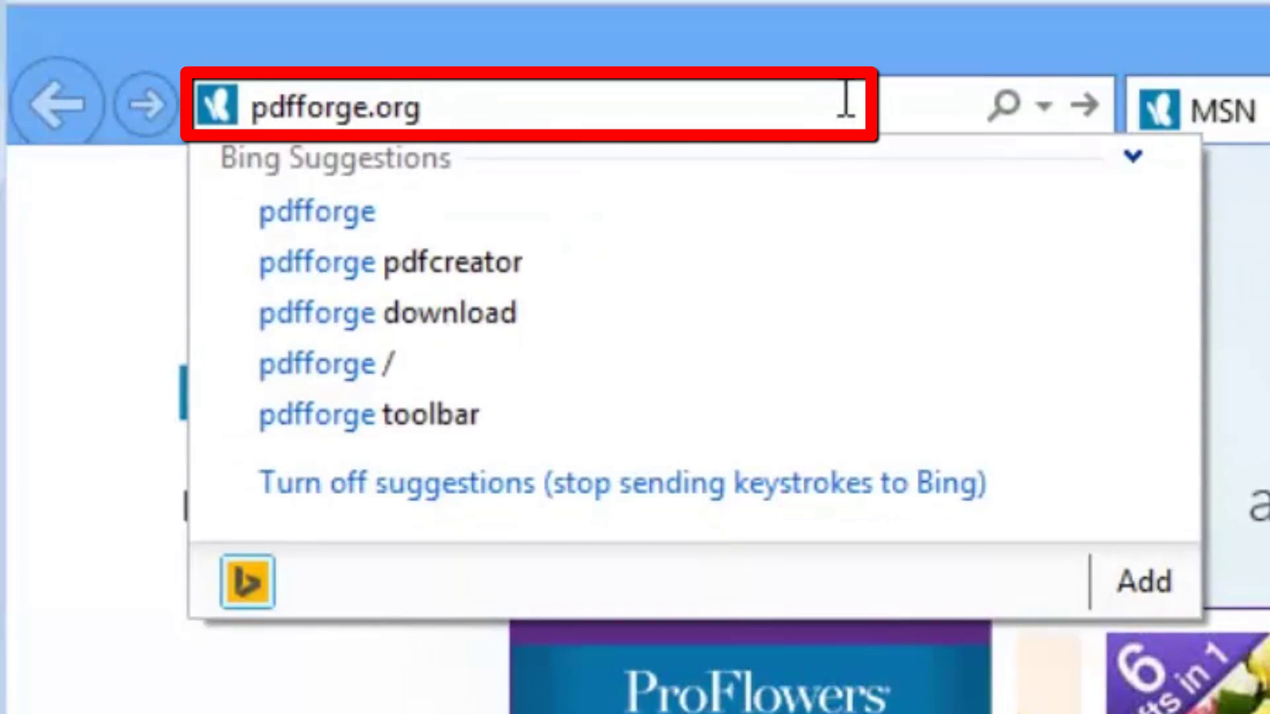
Step: Load pdfforge.org and download the stable PDFCreator 1.7.3 installer from its download page
key(Return)
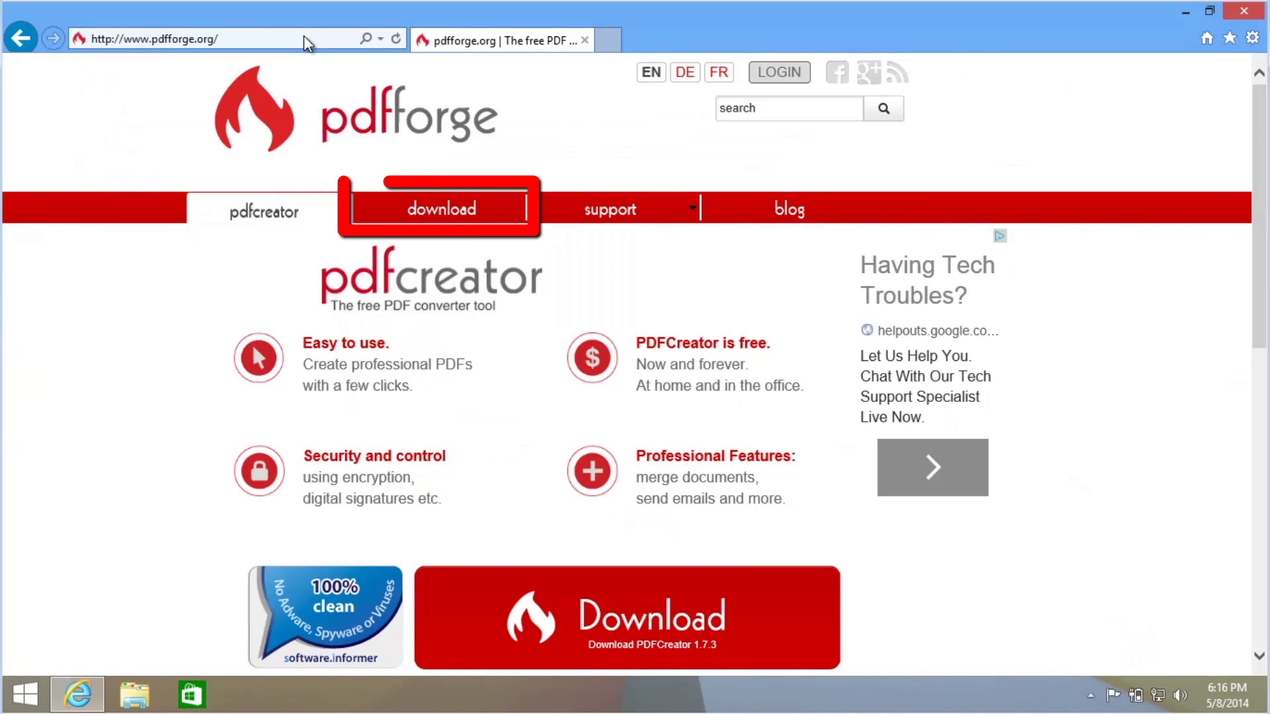
click(419, 220)
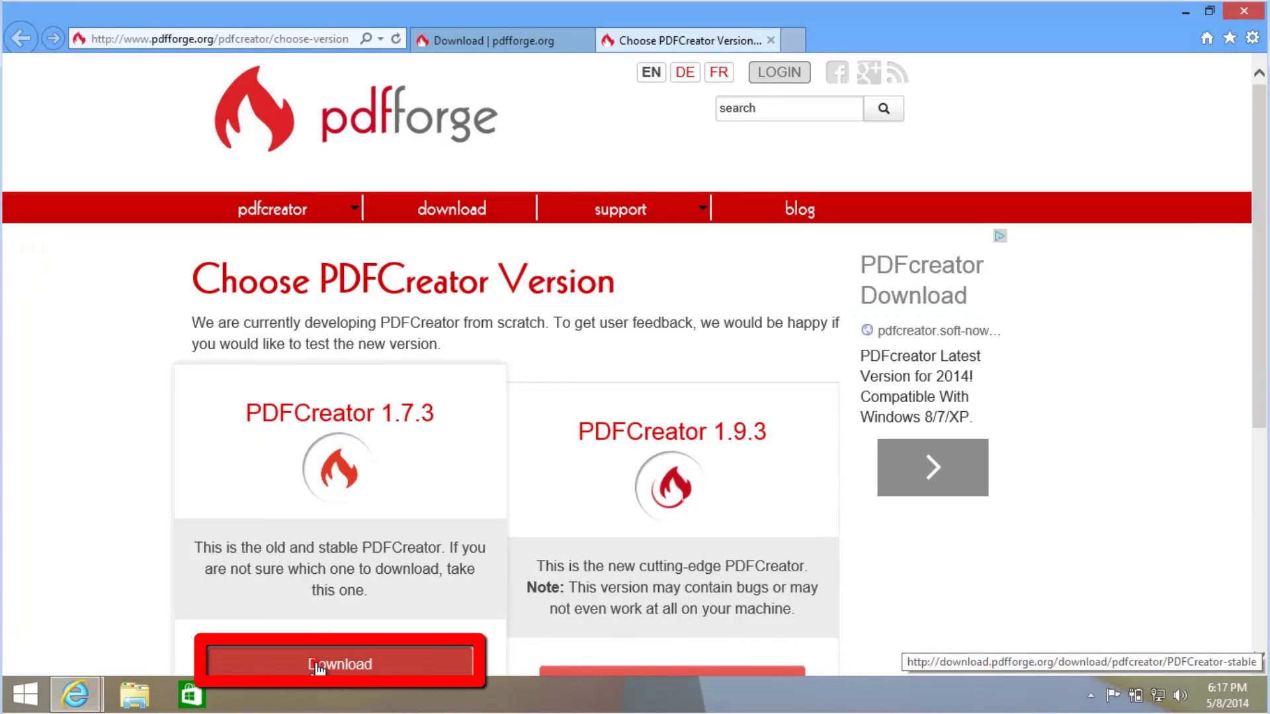
click(316, 668)
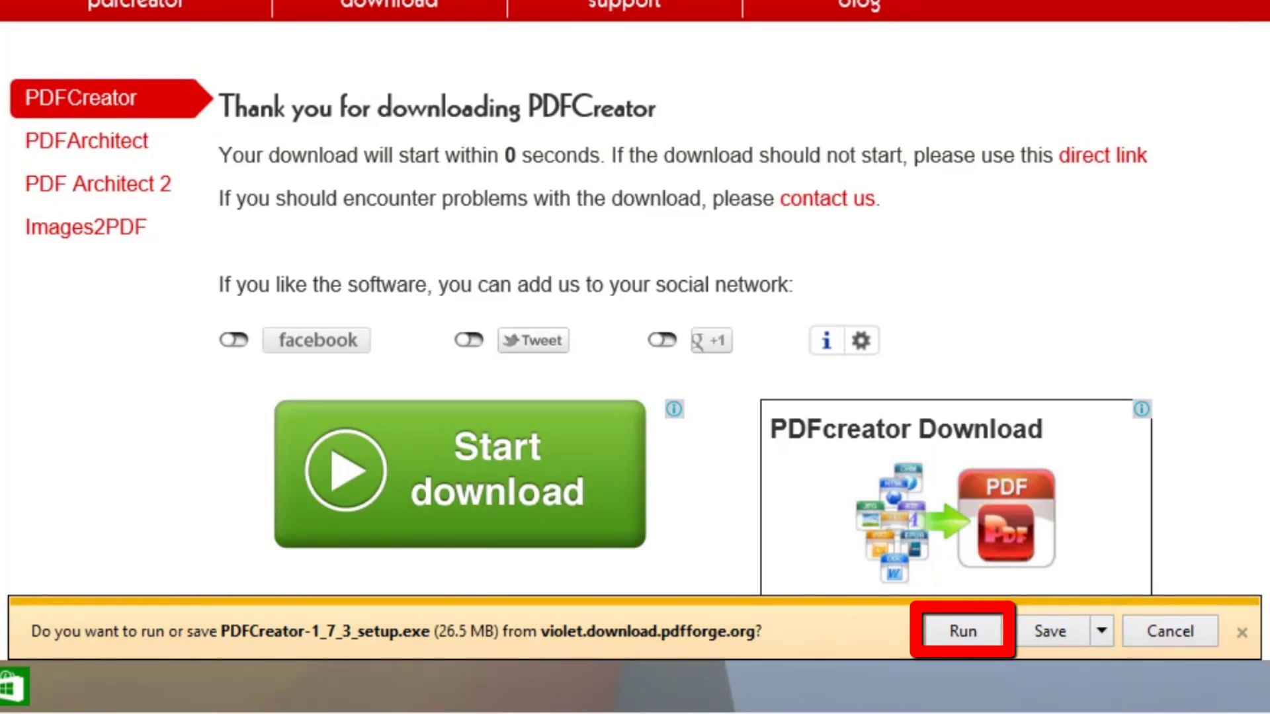
Step: Run the downloaded PDFCreator 1.7.3 installer and approve the User Account Control prompt
click(962, 632)
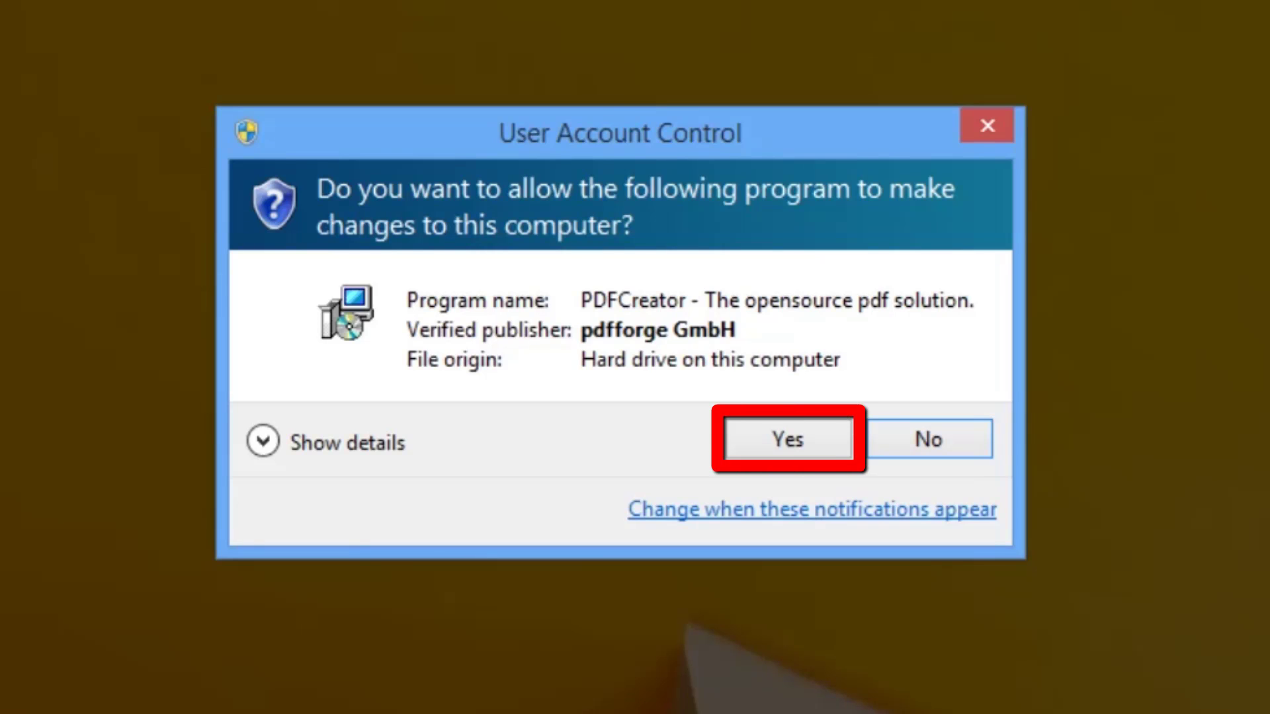
click(802, 445)
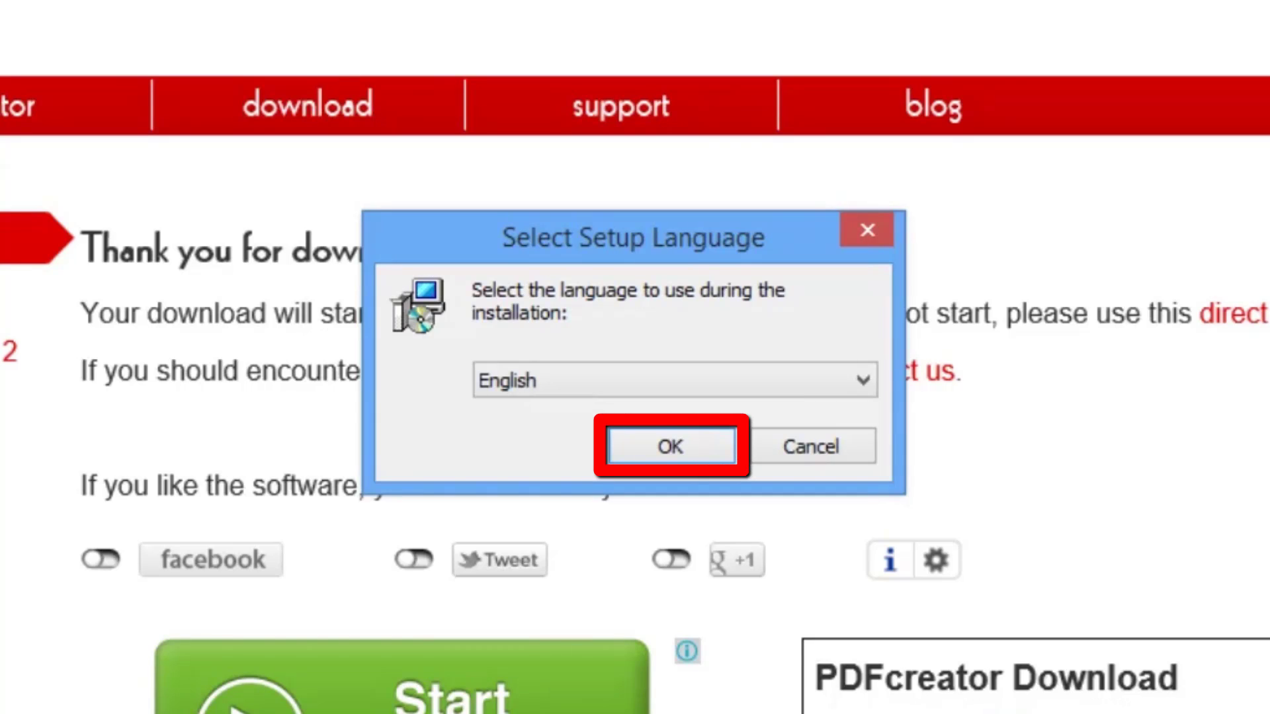
Step: Keep English, accept the license agreement, and exclude PDFArchitect from the installed components
click(680, 443)
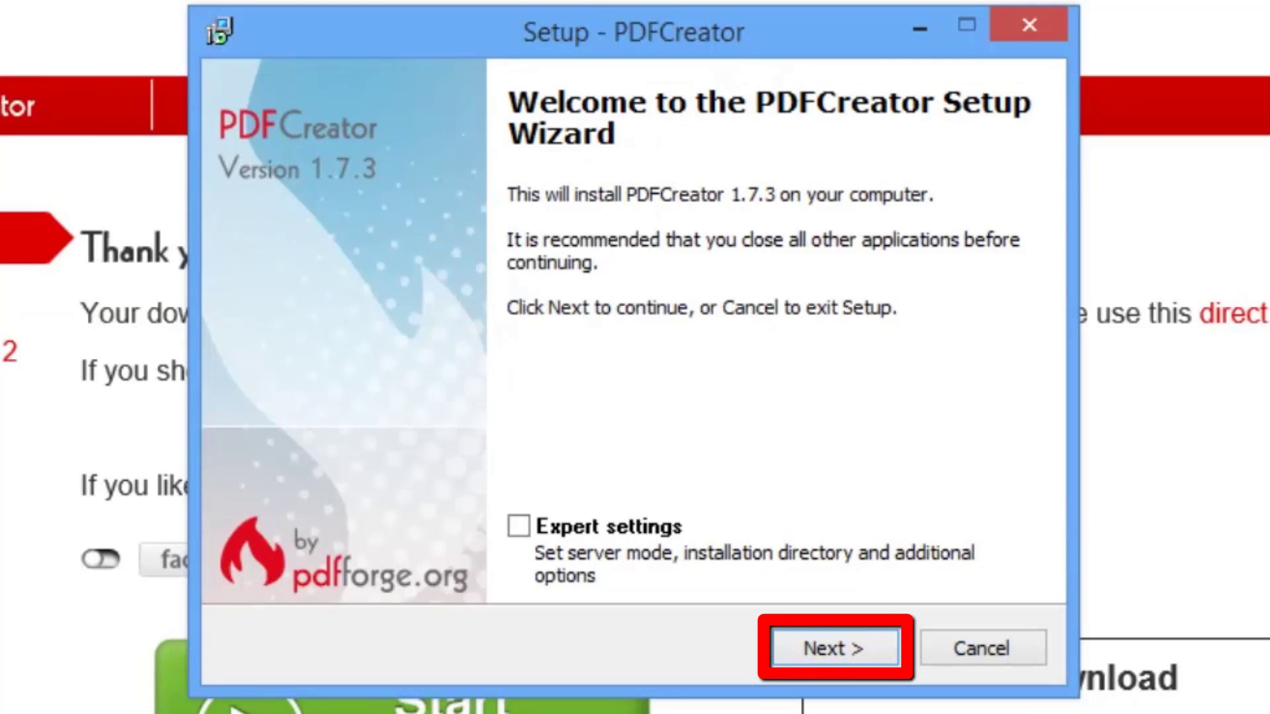
click(856, 654)
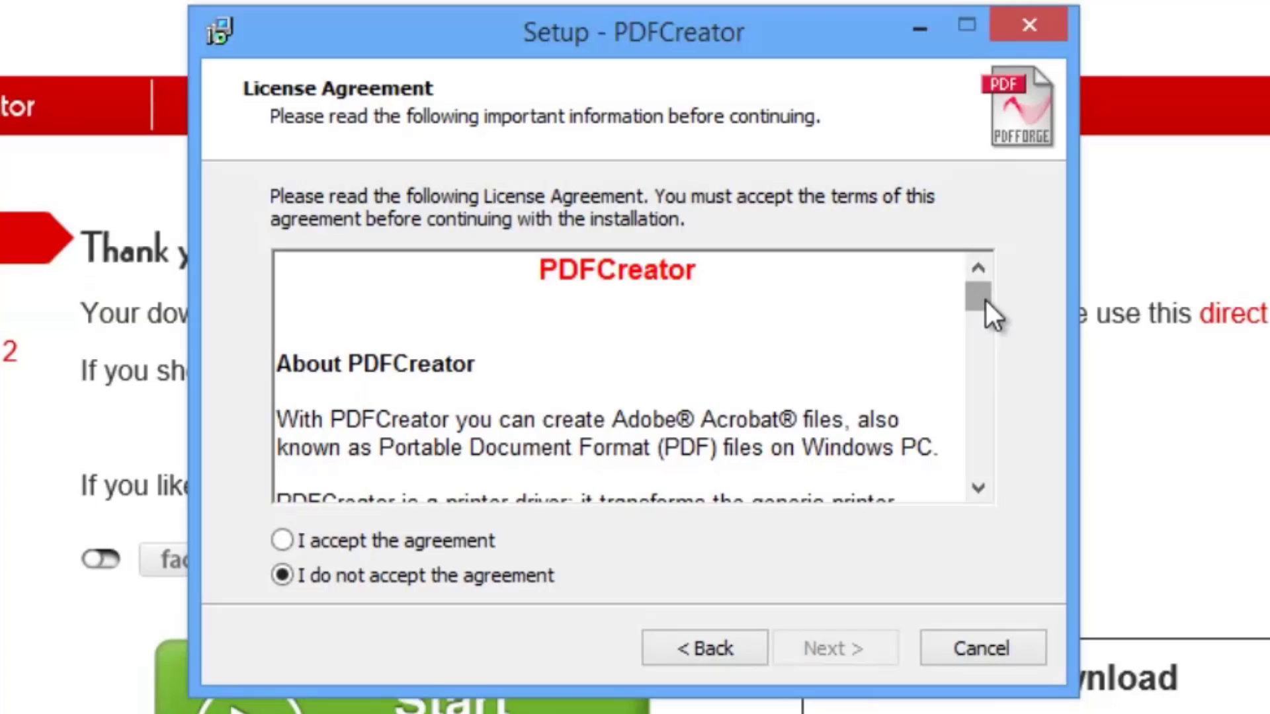
drag(985, 301, 968, 478)
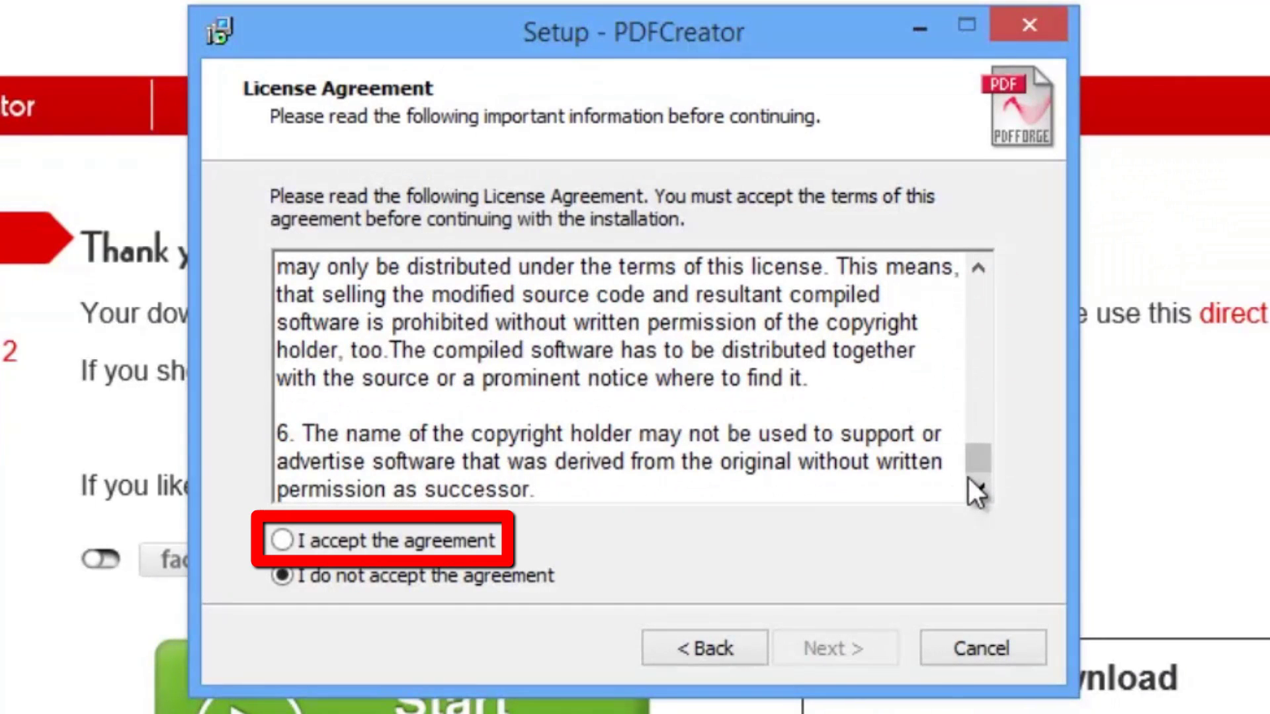
click(292, 541)
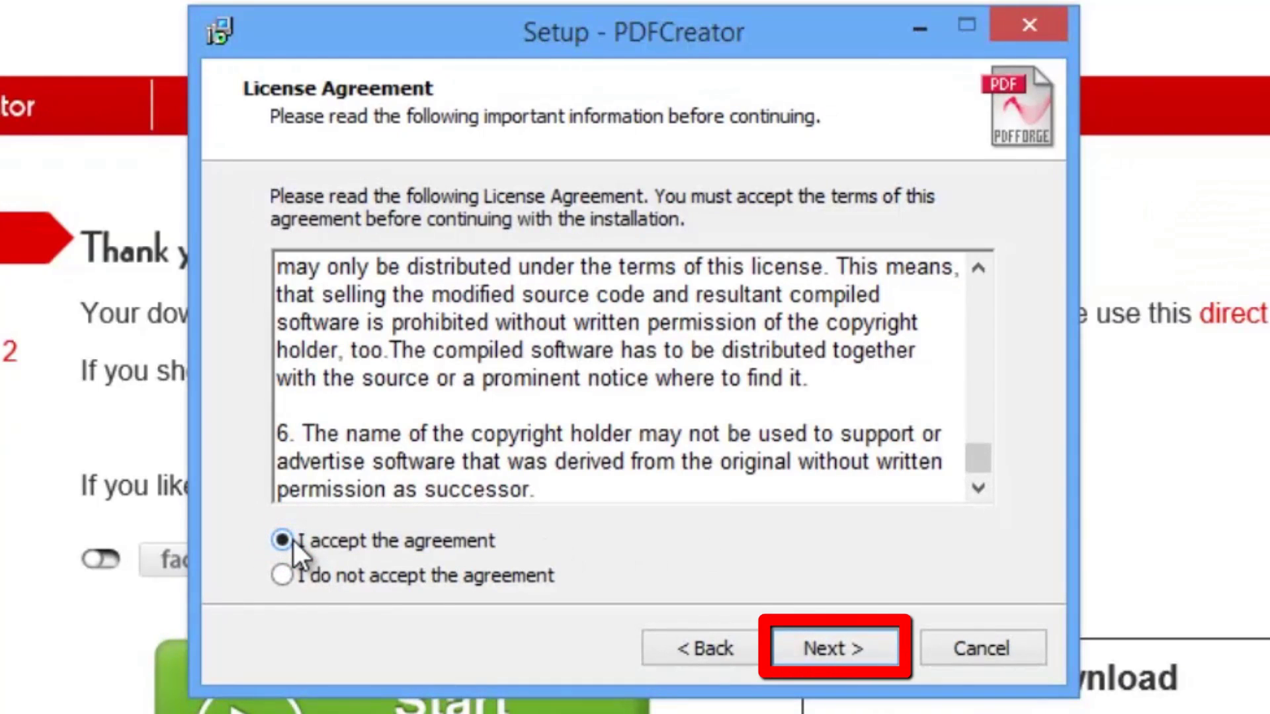
click(796, 654)
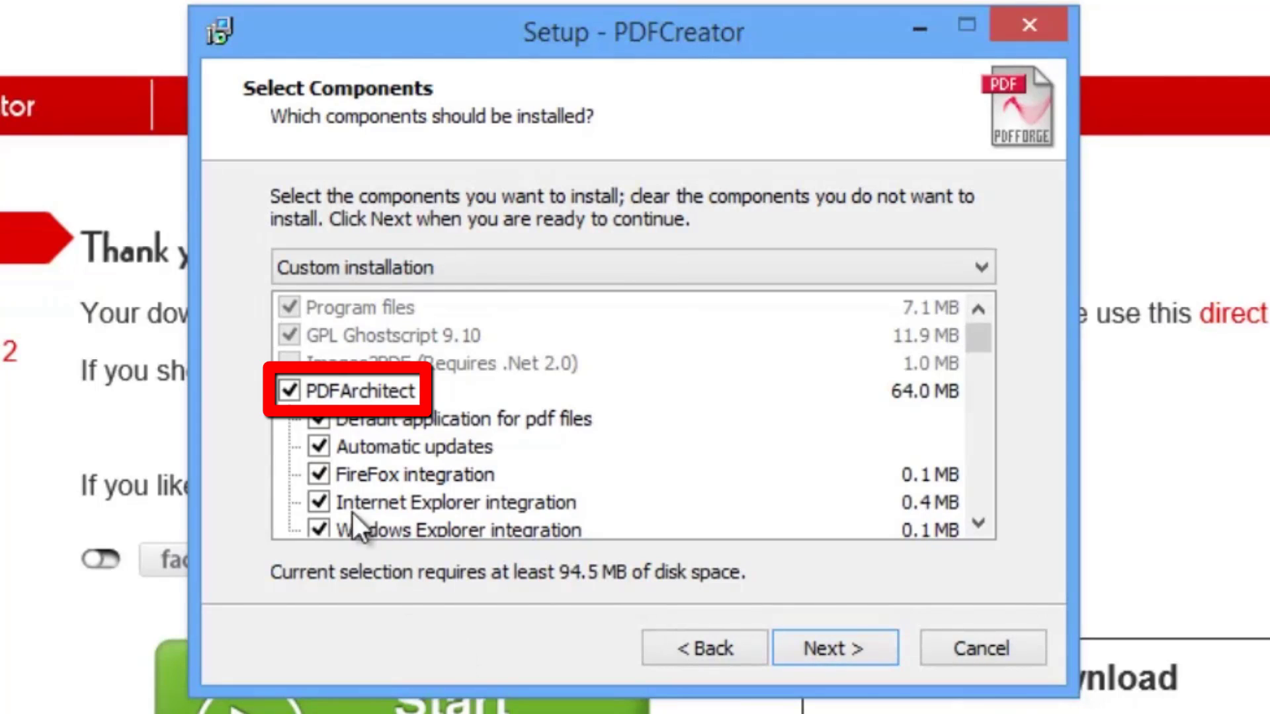
click(288, 391)
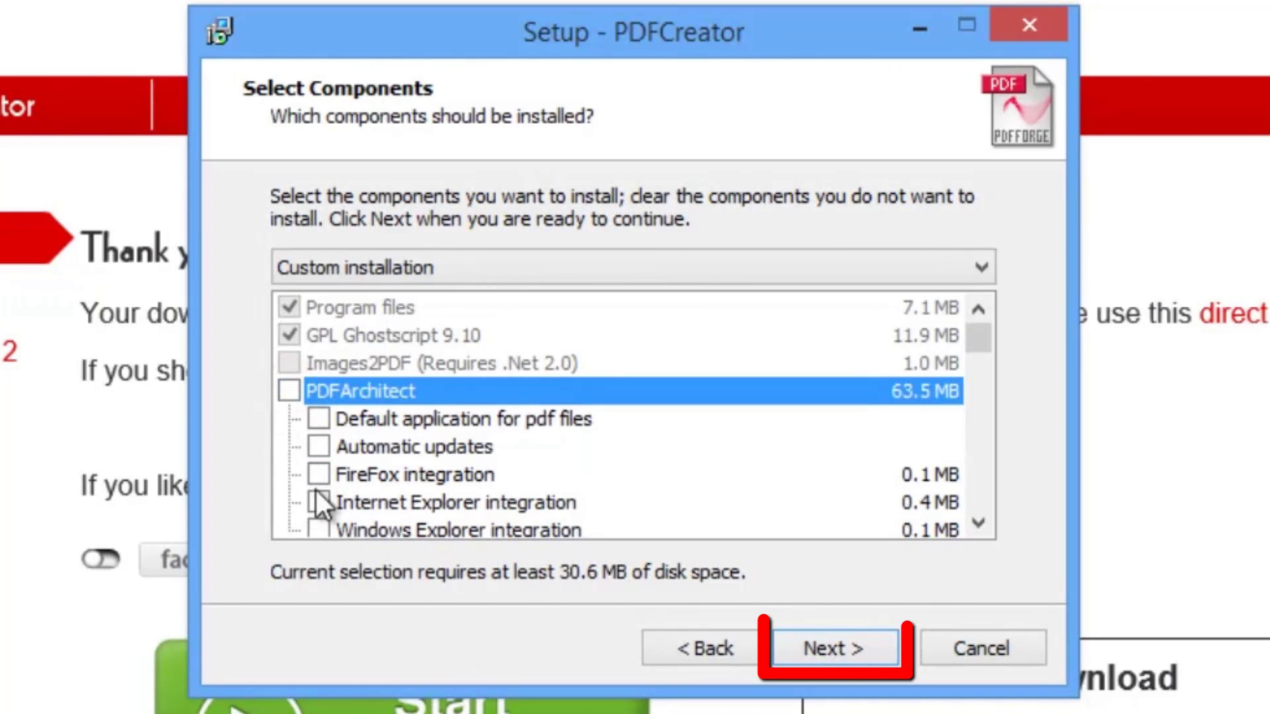
click(843, 656)
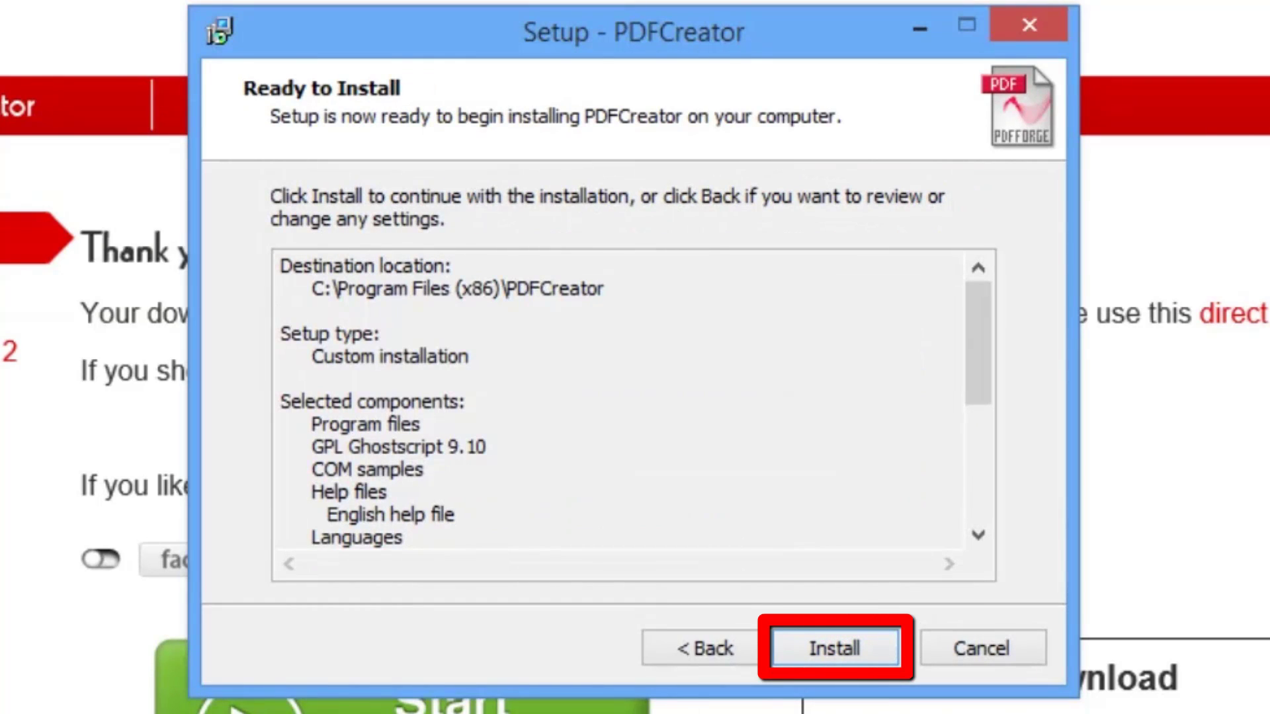
Step: Start the PDFCreator installation and decline the Amazon 1Button App offer
click(863, 645)
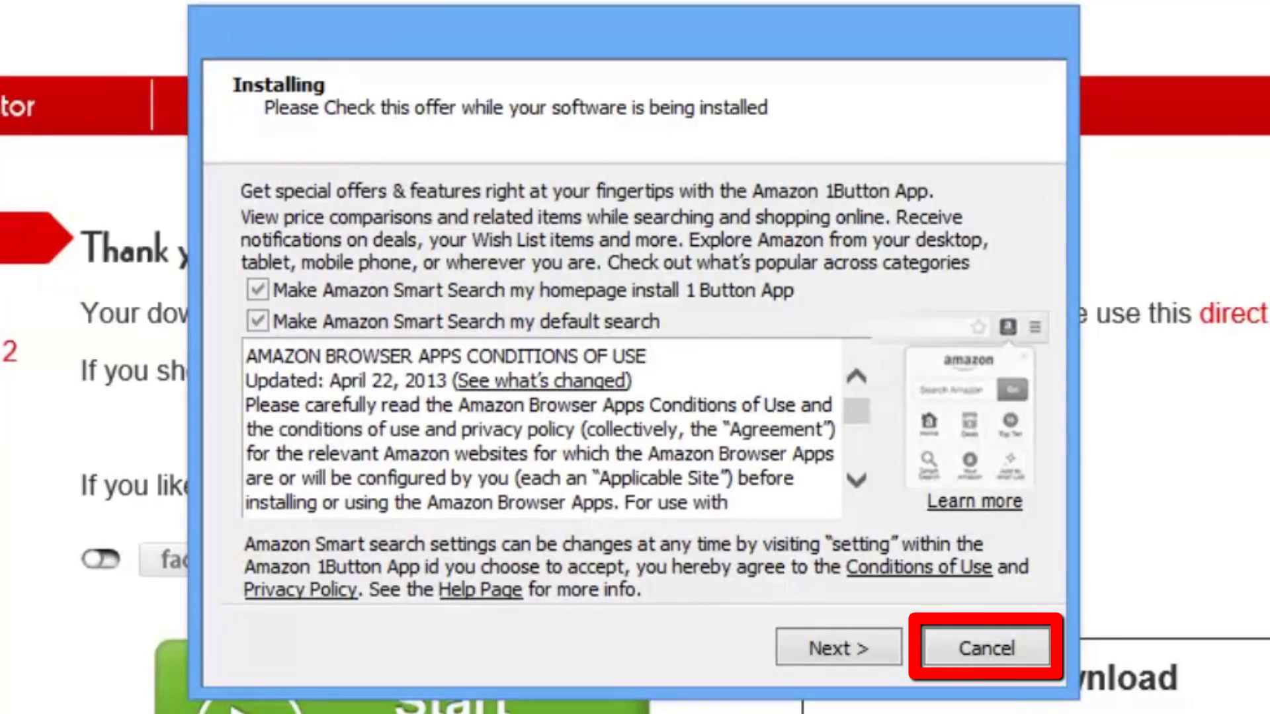
click(1005, 640)
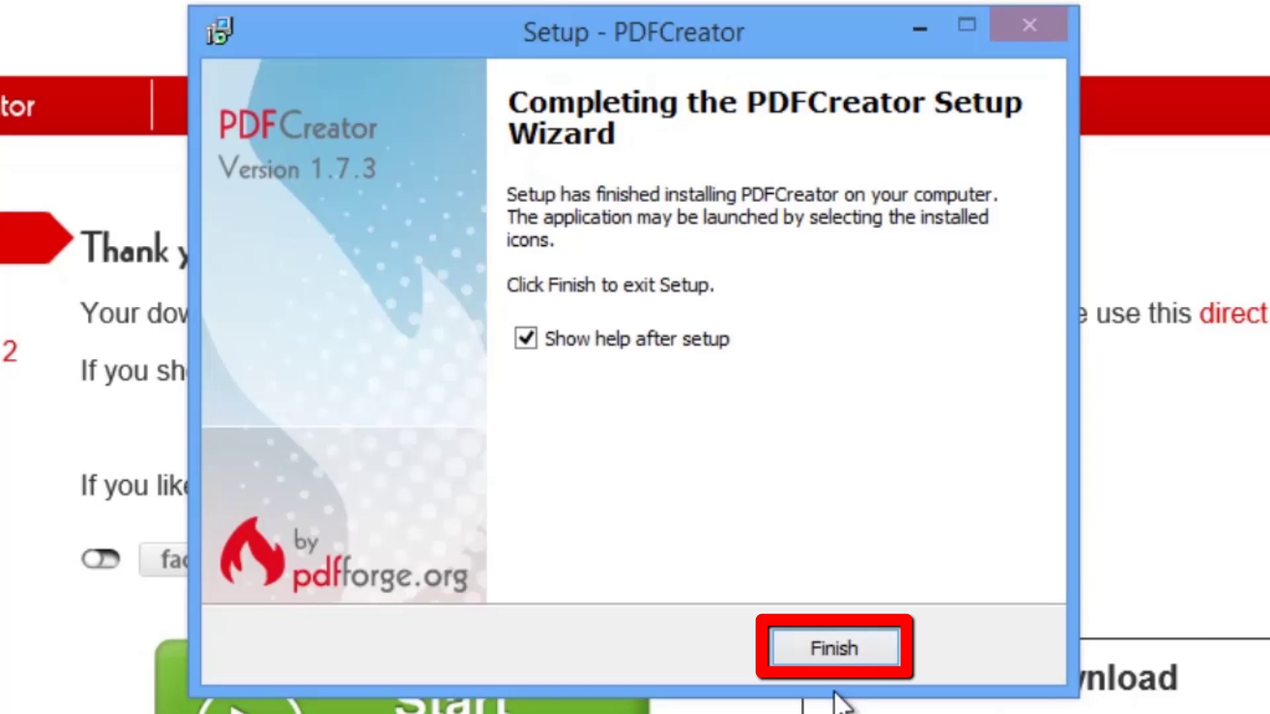
Step: Finish setup and print the pdfforge thank-you page to the PDFCreator printer
click(853, 651)
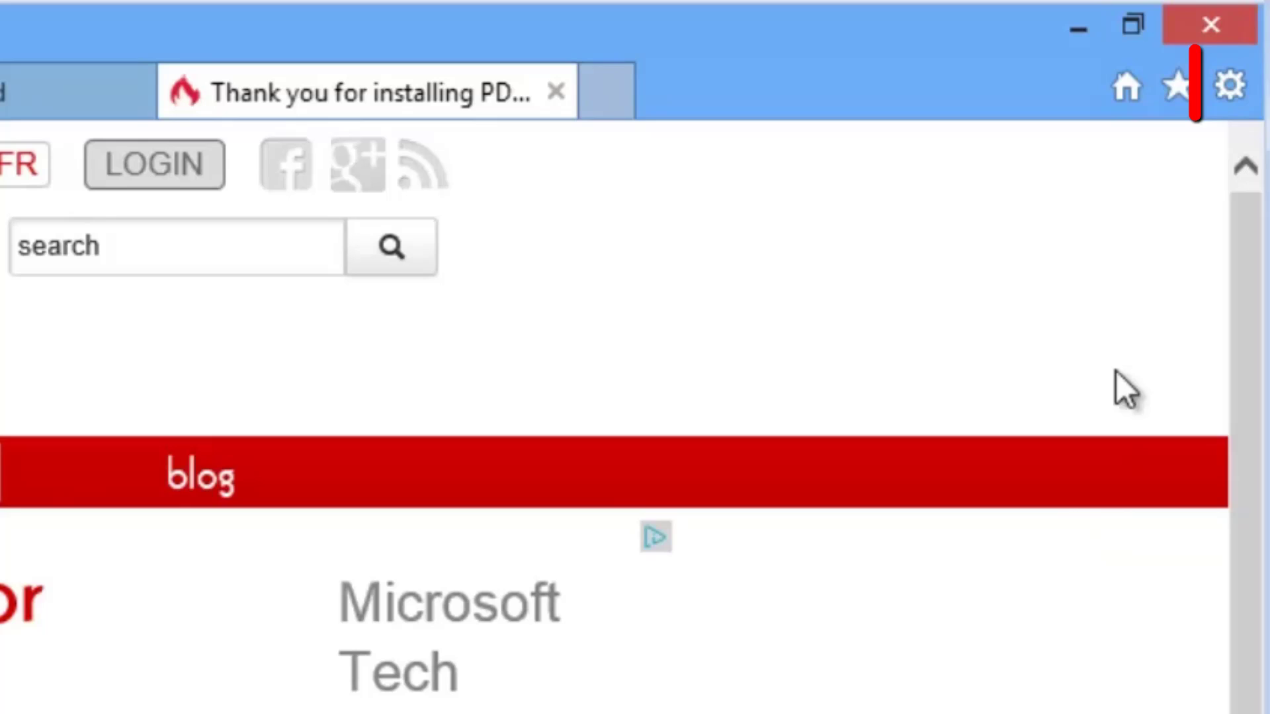
click(1233, 100)
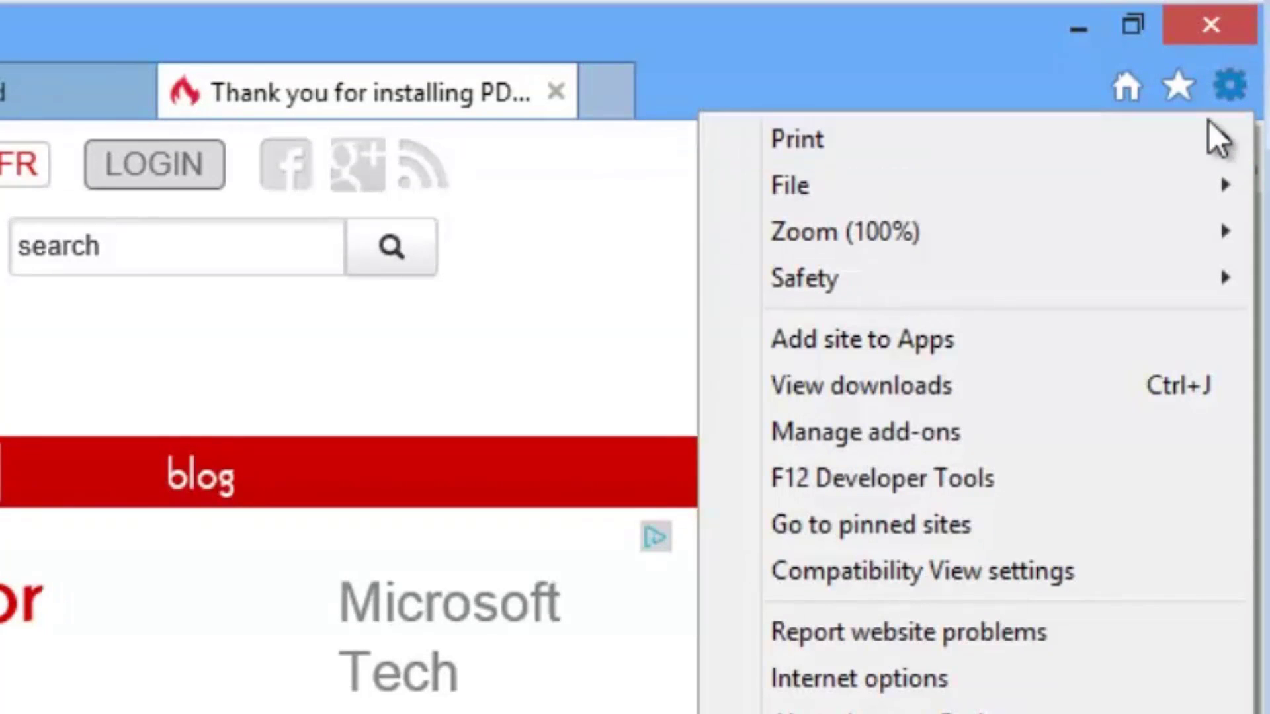
click(1165, 133)
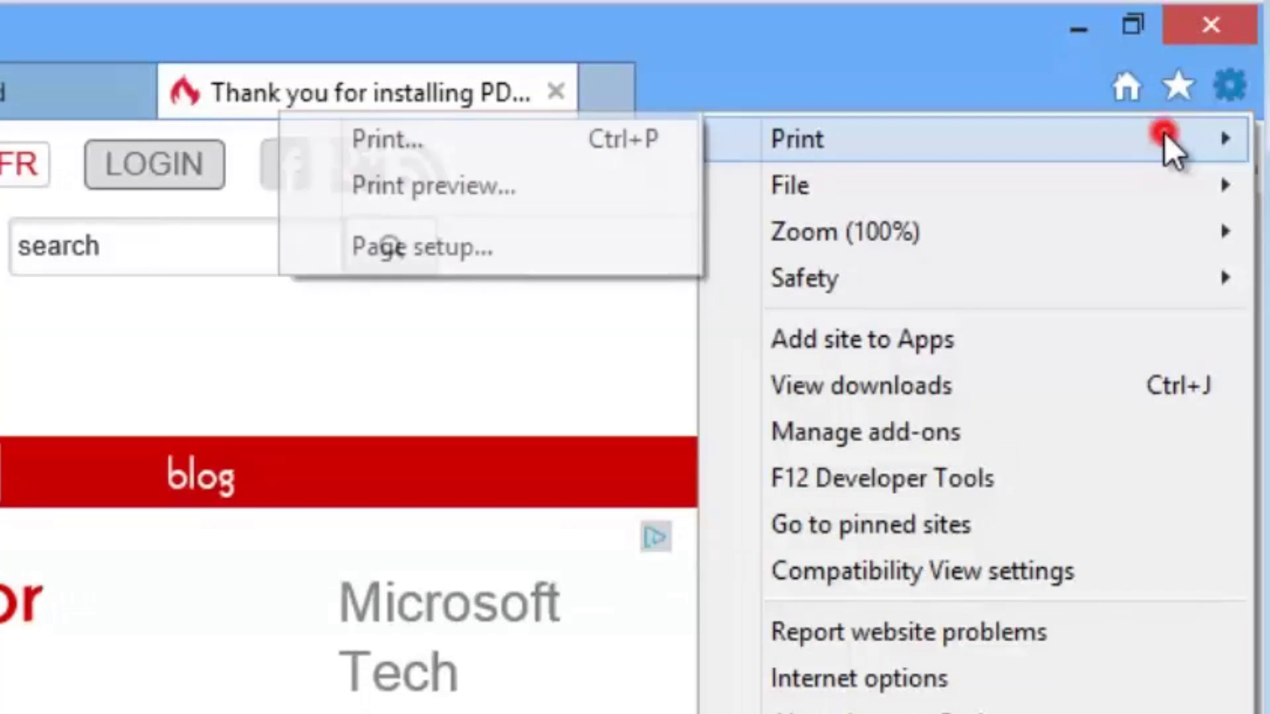
click(562, 145)
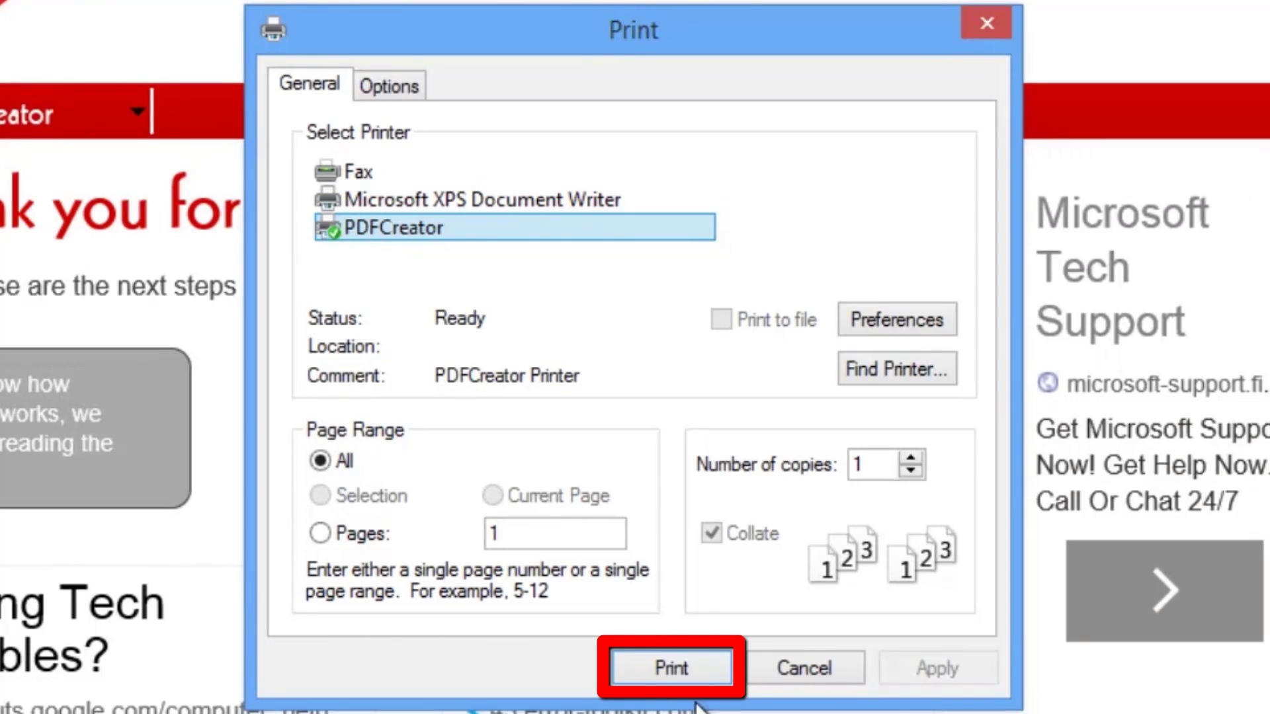
Step: Send the page through PDFCreator and save it as test.pdf in Documents
click(700, 669)
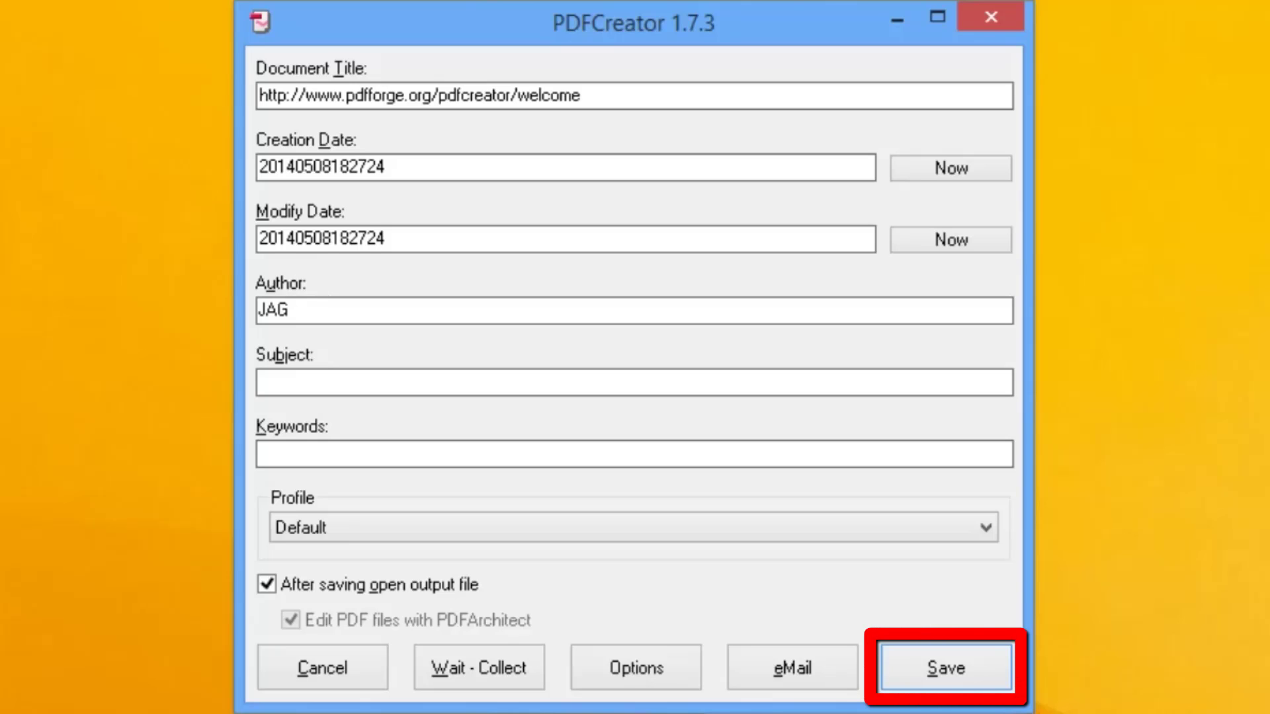
click(979, 673)
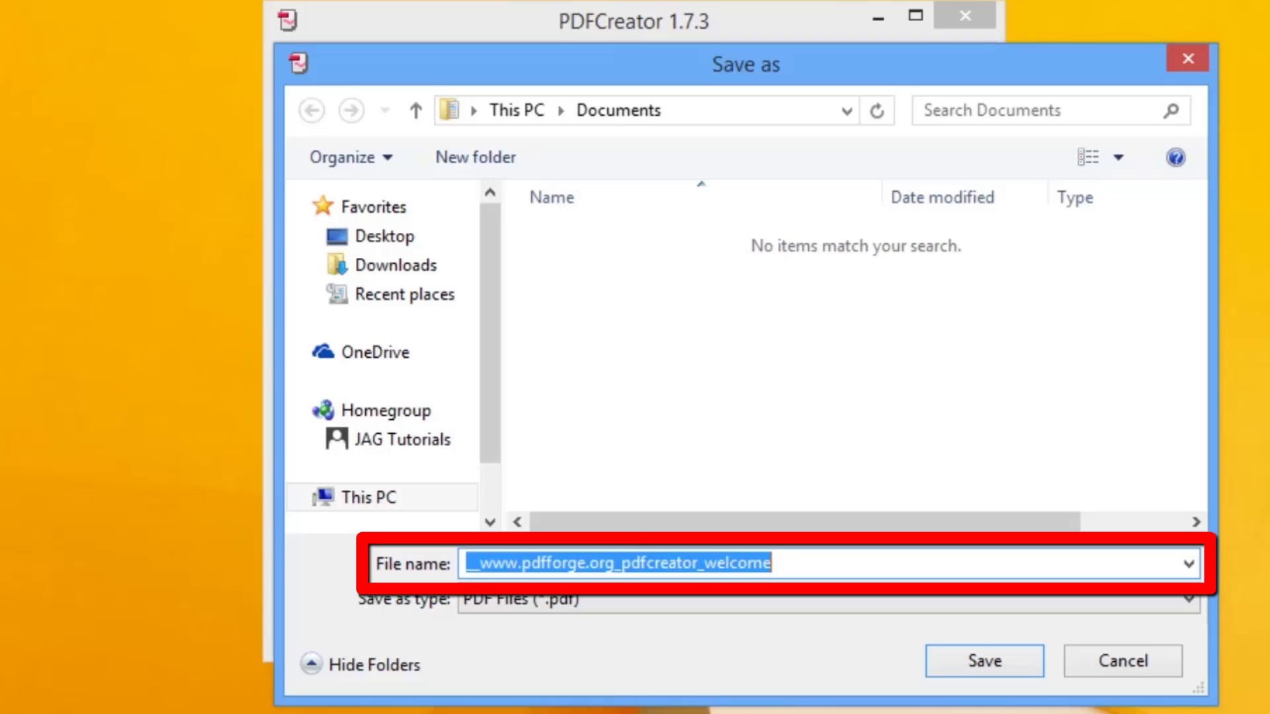
text(test)
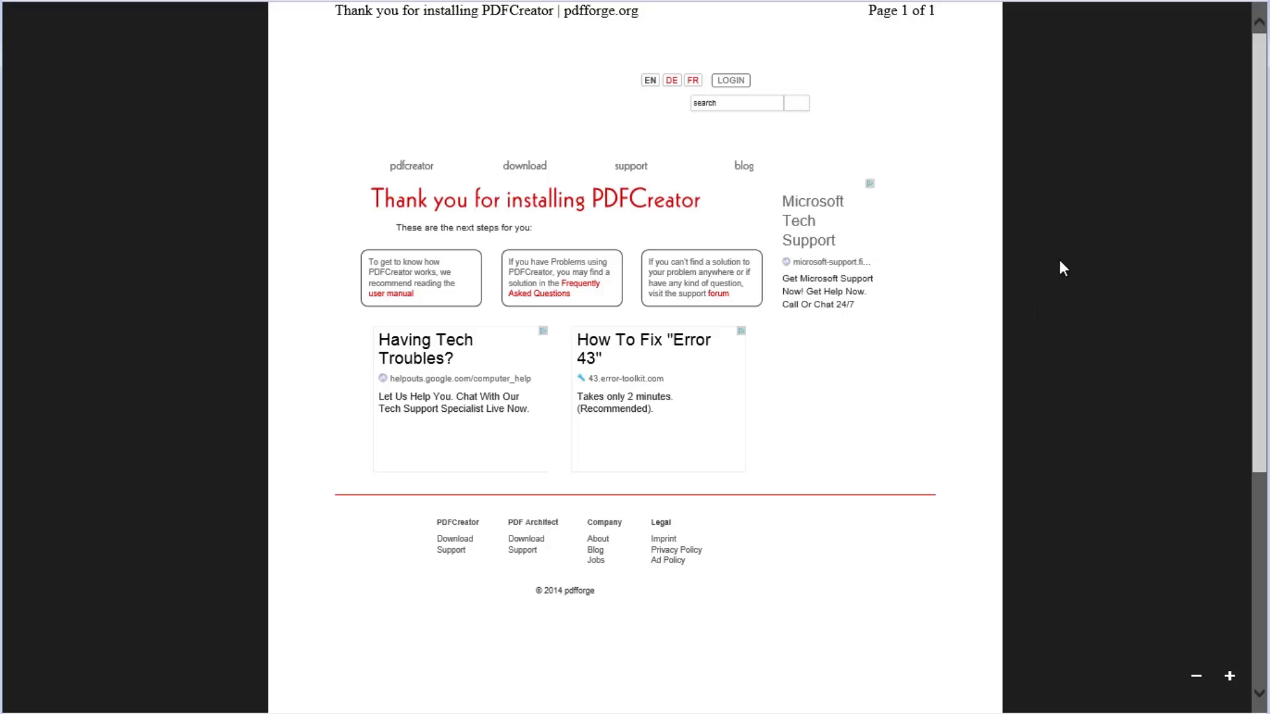
mouse_move(1239, 12)
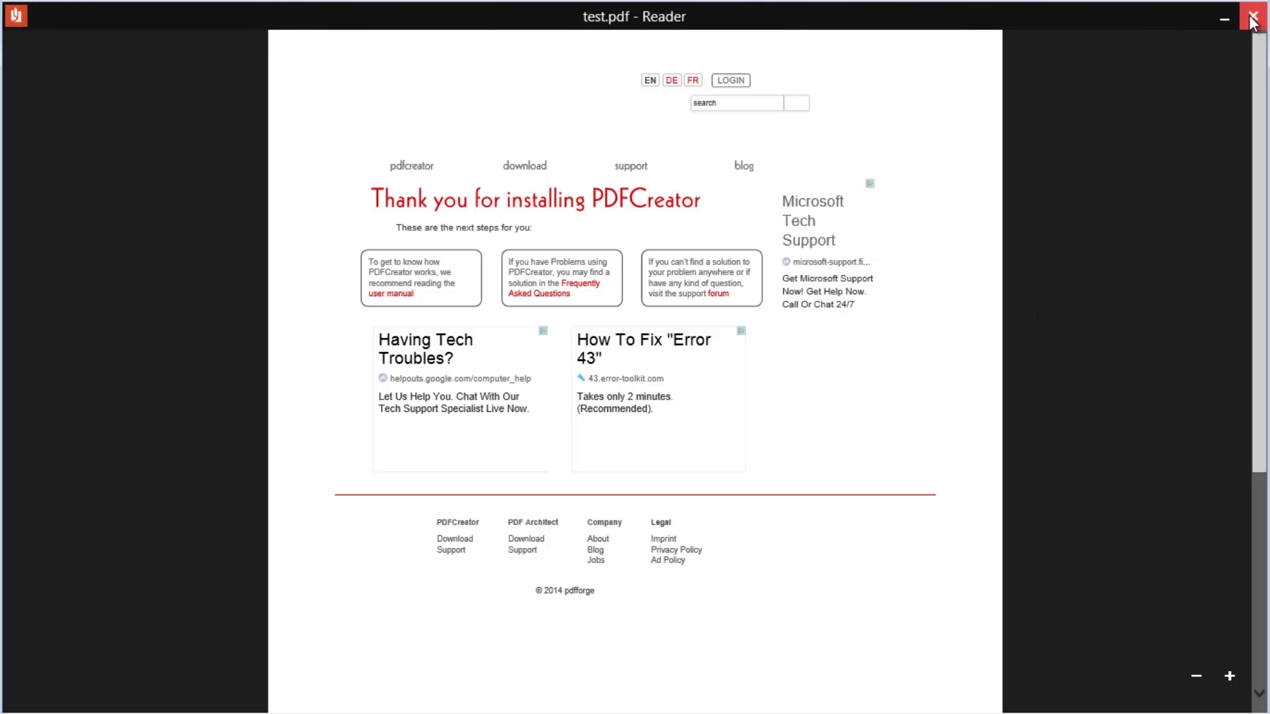
Step: Close Reader and show the Documents folder containing test.pdf in File Explorer
click(1248, 14)
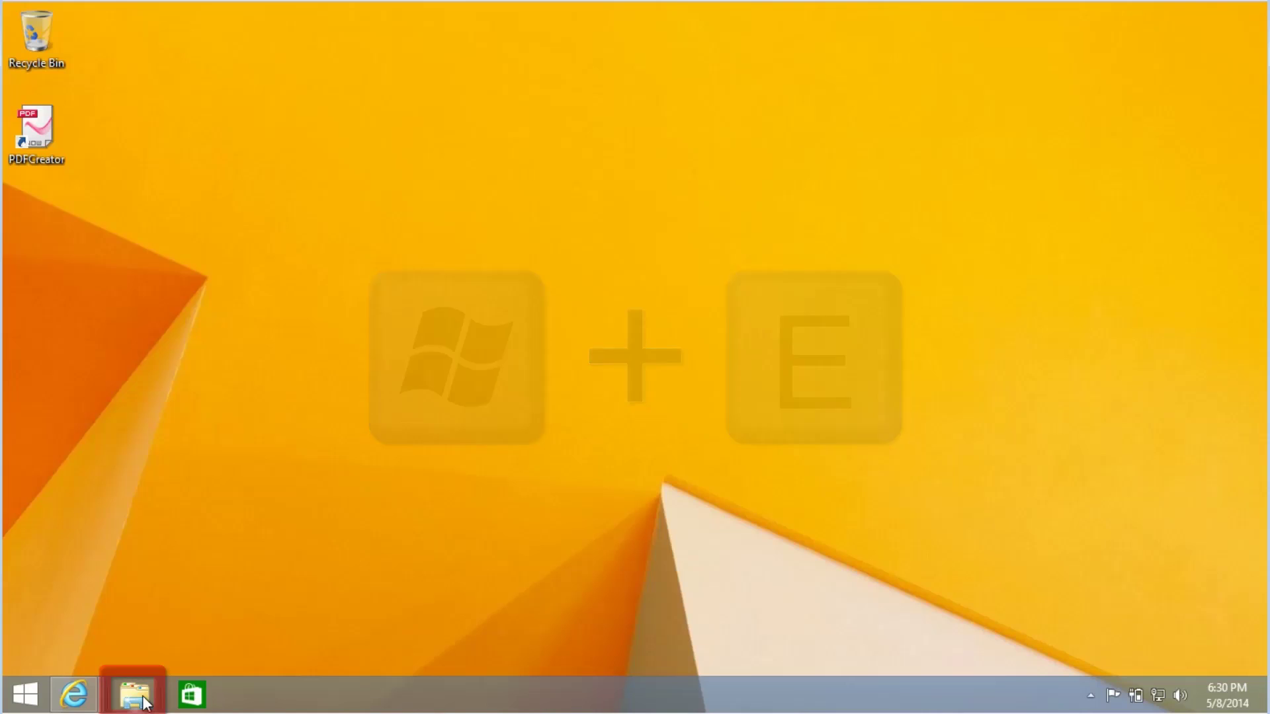
key(super+e)
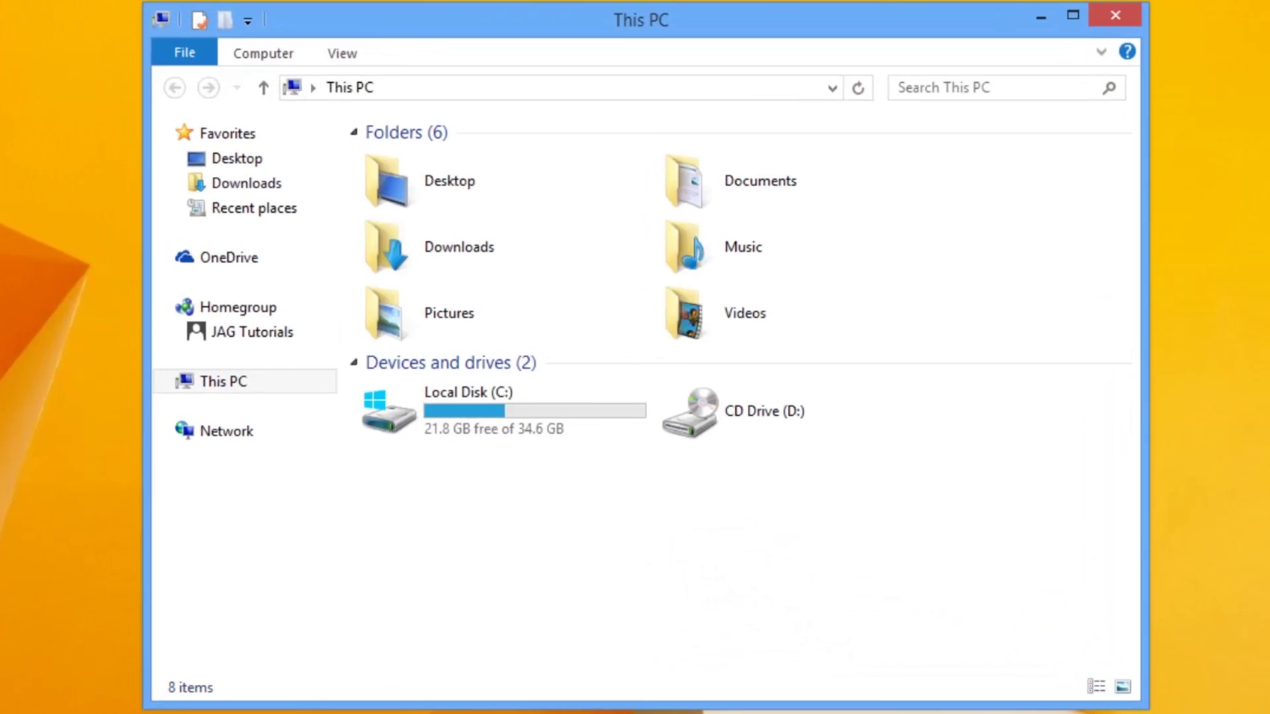
double_click(802, 181)
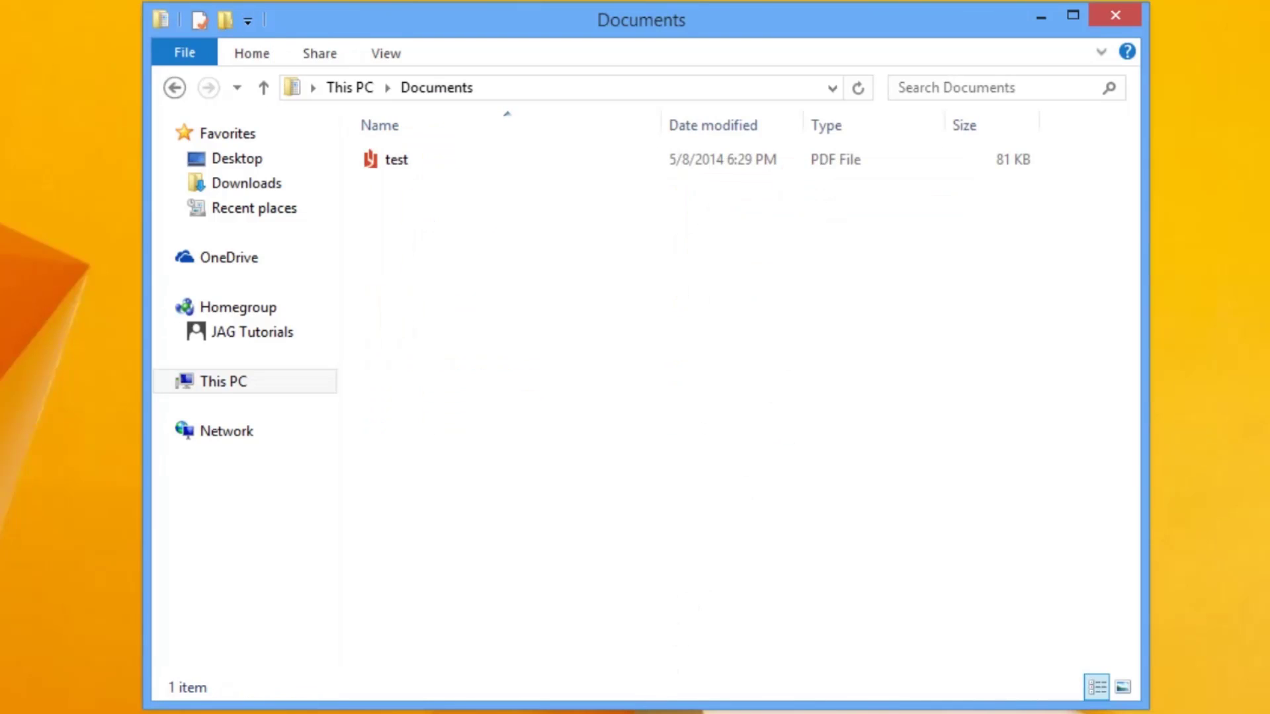